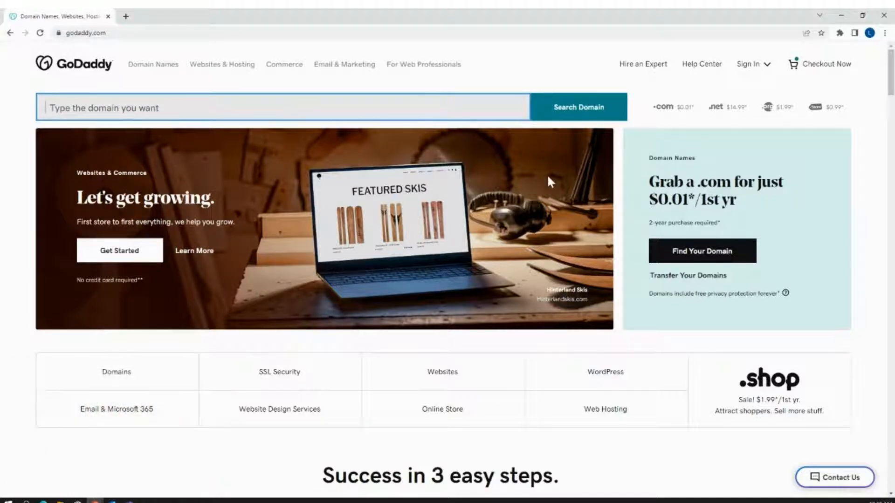
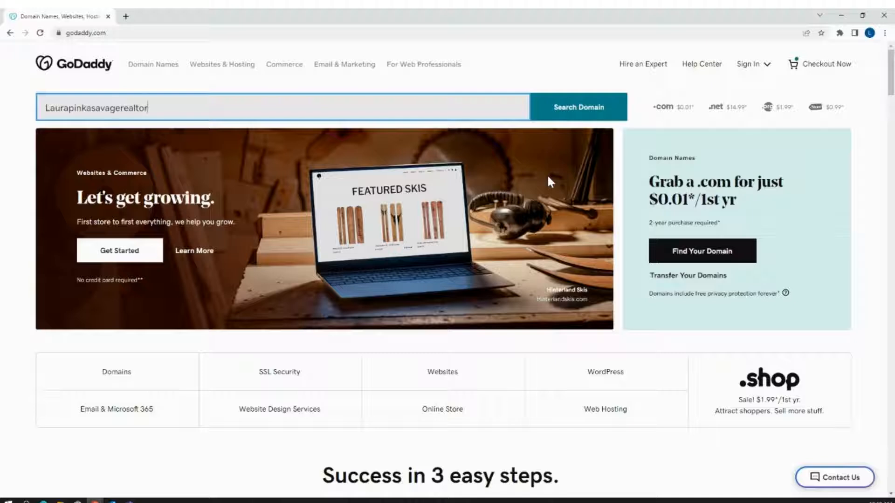
Search for a domain made of the agent's full name followed by "realtor".
{"action": "left_click", "coordinate": [559, 105]}
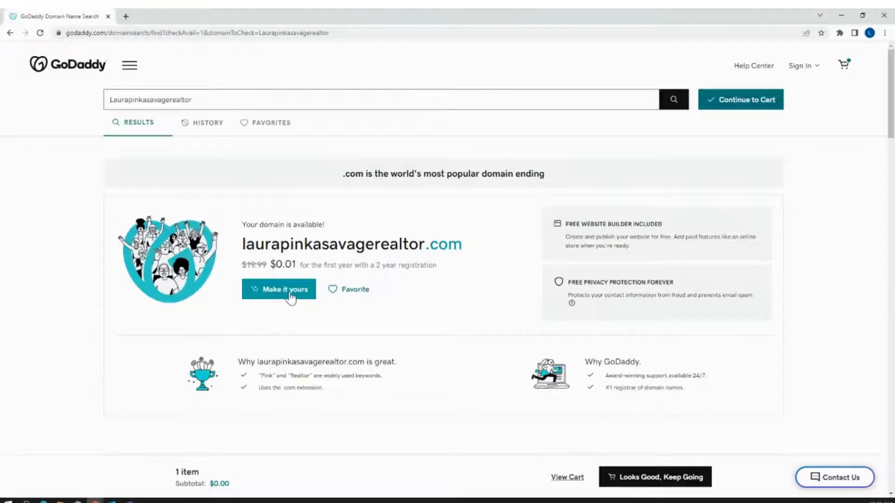
Add the matching .com domain to the cart and decline the Starter Domain Bundle.
{"action": "left_click", "coordinate": [290, 298]}
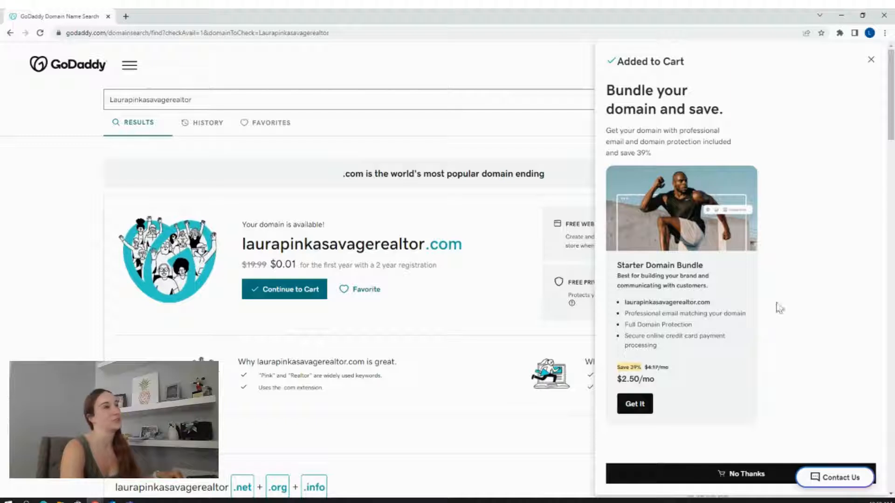
{"action": "scroll", "coordinate": [795, 303], "scroll_direction": "down", "scroll_amount": 2}
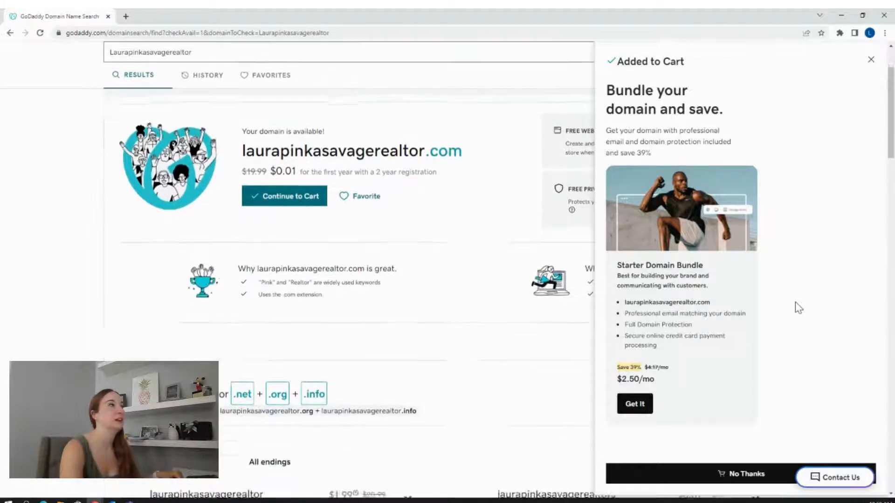
{"action": "scroll", "coordinate": [795, 303], "scroll_direction": "up", "scroll_amount": 2}
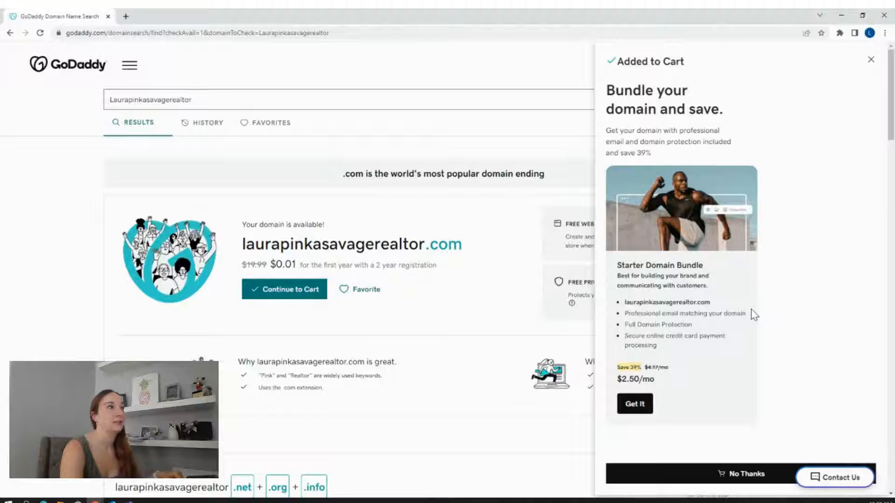
{"action": "left_click", "coordinate": [743, 474]}
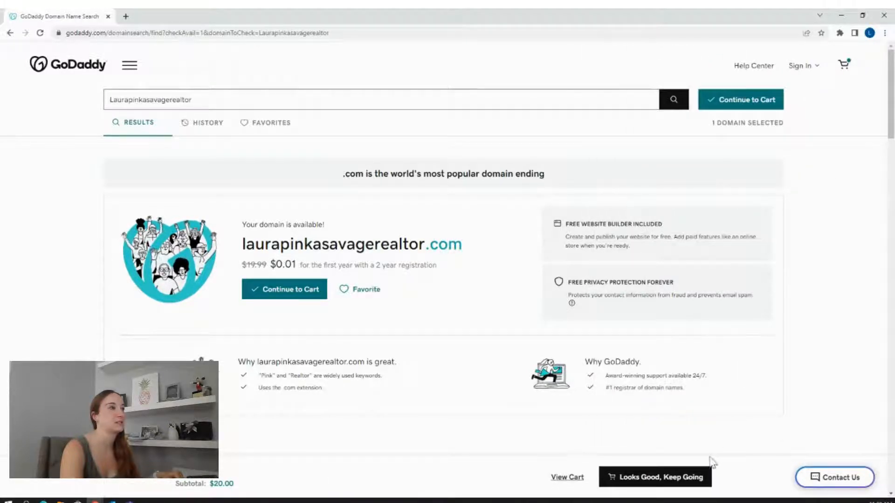
Continue to the cart with No Domain Protection and proceed to payment for the 2-year .com registration.
{"action": "left_click", "coordinate": [747, 107]}
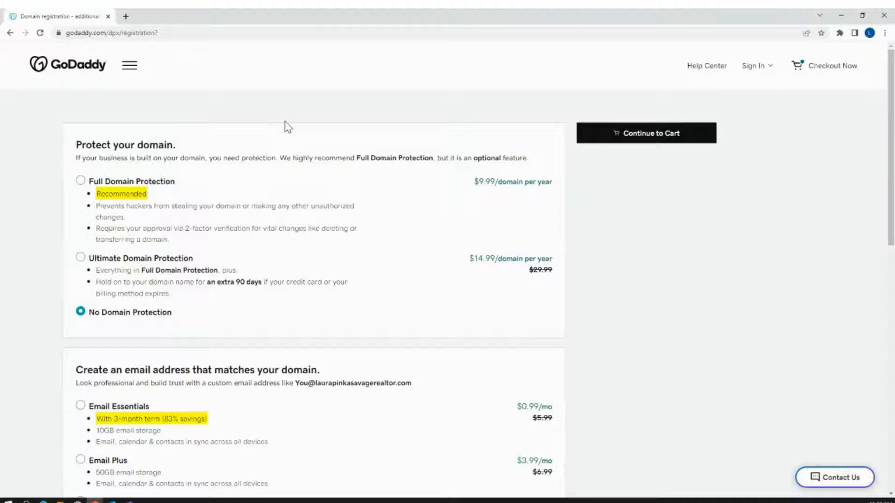
{"action": "left_click", "coordinate": [633, 136]}
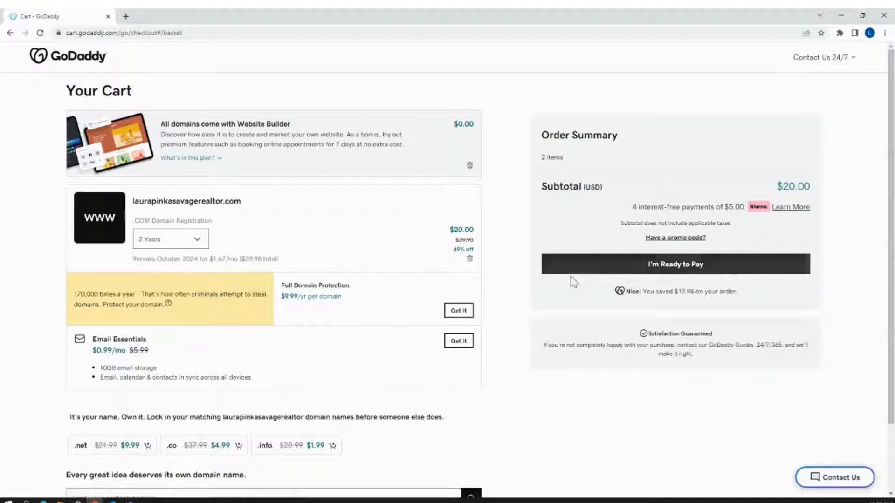
{"action": "left_click", "coordinate": [579, 265]}
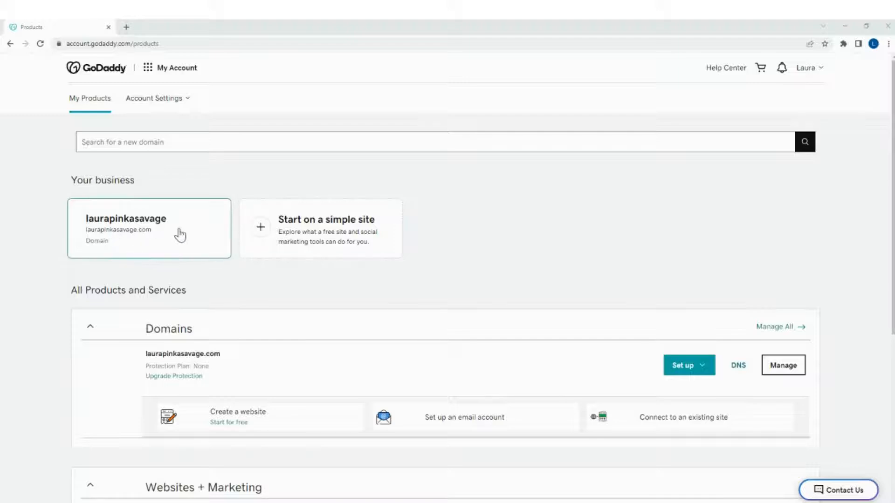
Open the owned domain's dashboard from Your business, go to Manage Domain, and look through its DNS records.
{"action": "scroll", "coordinate": [585, 261], "scroll_direction": "down", "scroll_amount": 2}
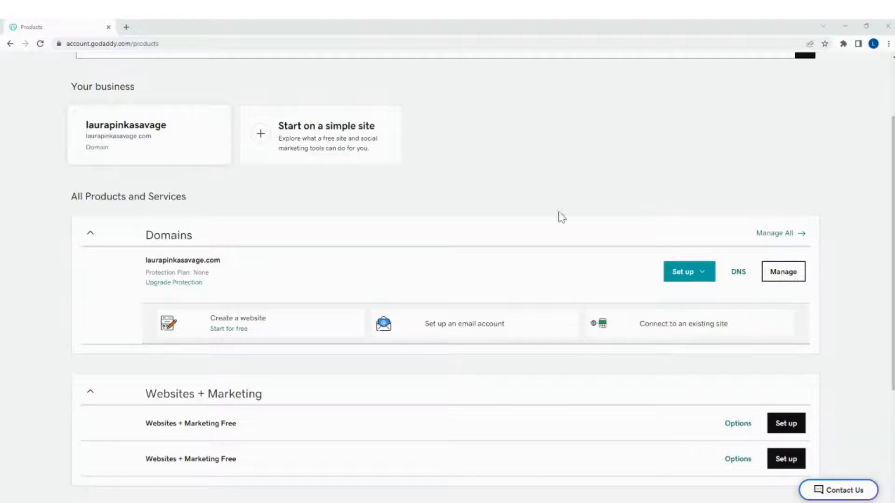
{"action": "scroll", "coordinate": [382, 217], "scroll_direction": "up", "scroll_amount": 2}
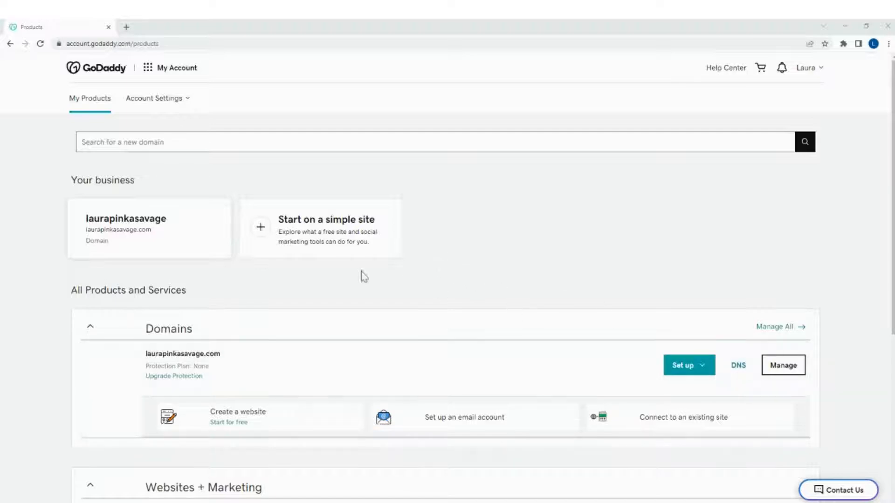
{"action": "left_click", "coordinate": [146, 227]}
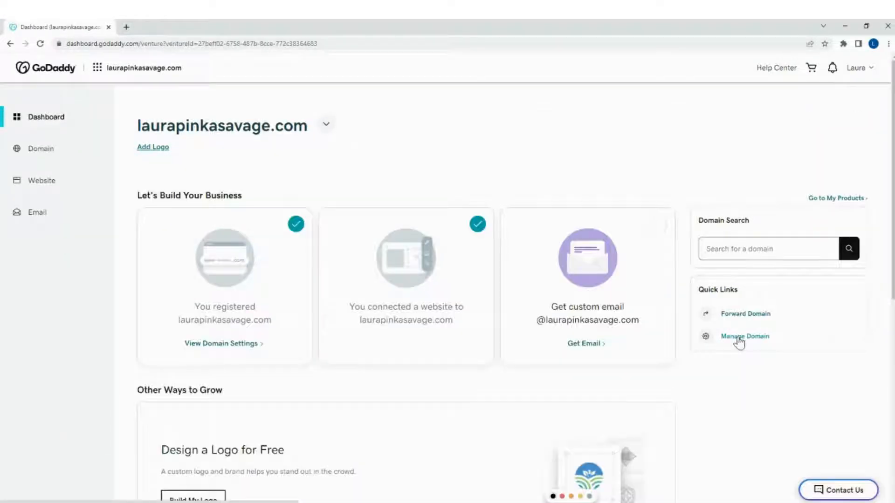
{"action": "left_click", "coordinate": [738, 338]}
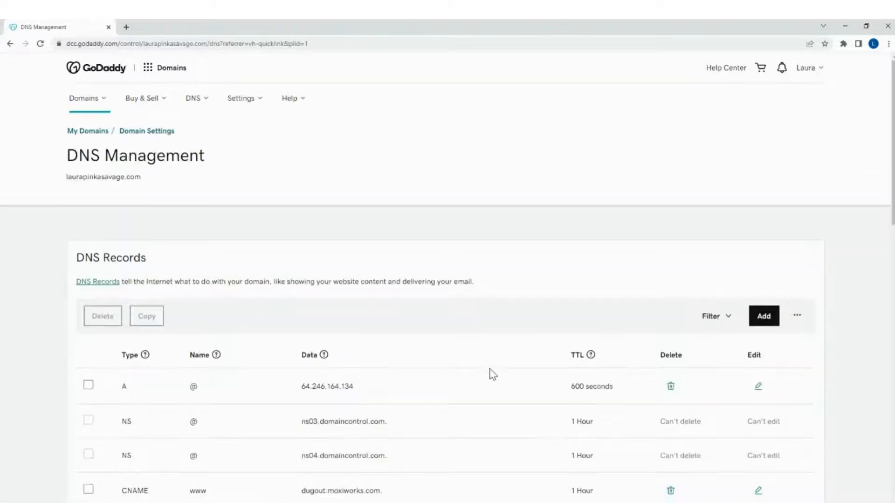
{"action": "scroll", "coordinate": [493, 375], "scroll_direction": "down", "scroll_amount": 4}
{"action": "scroll", "coordinate": [492, 375], "scroll_direction": "up", "scroll_amount": 2}
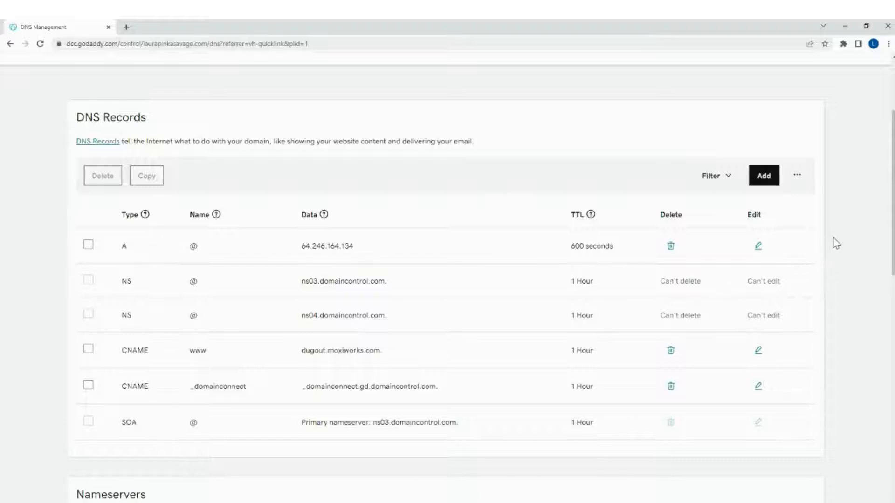
{"action": "scroll", "coordinate": [833, 242], "scroll_direction": "down", "scroll_amount": 3}
{"action": "scroll", "coordinate": [832, 242], "scroll_direction": "up", "scroll_amount": 6}
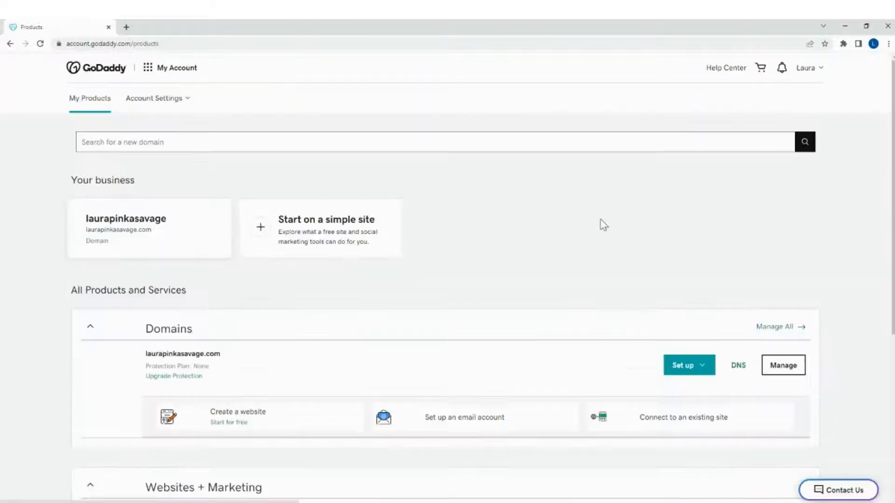
Open DNS management for the owned domain directly from the Domains section of All Products and Services.
{"action": "scroll", "coordinate": [590, 219], "scroll_direction": "down", "scroll_amount": 1}
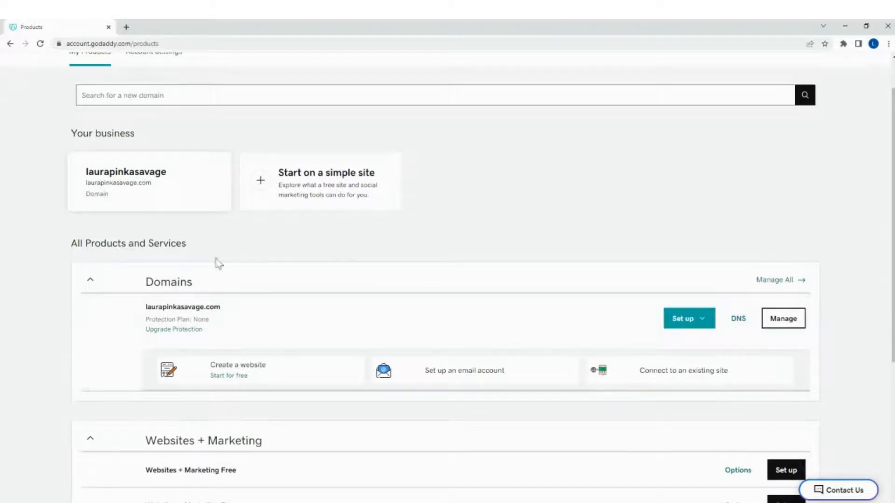
{"action": "left_click", "coordinate": [737, 321]}
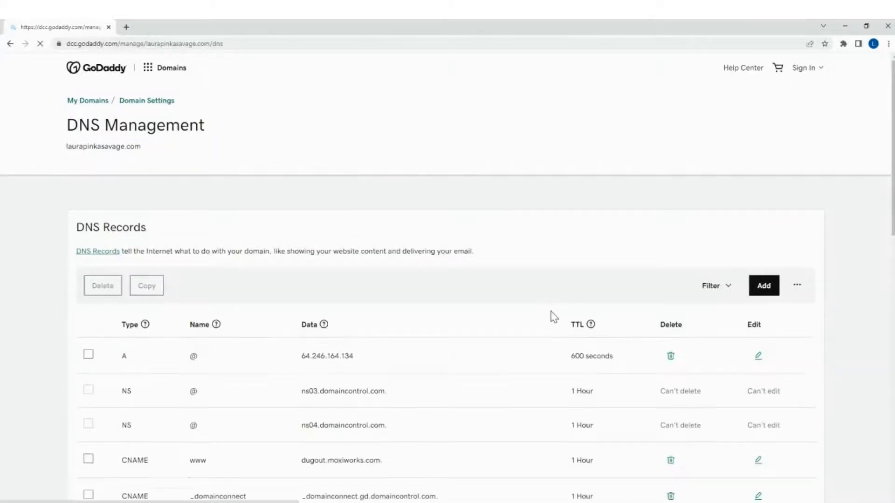
{"action": "scroll", "coordinate": [555, 312], "scroll_direction": "down", "scroll_amount": 2}
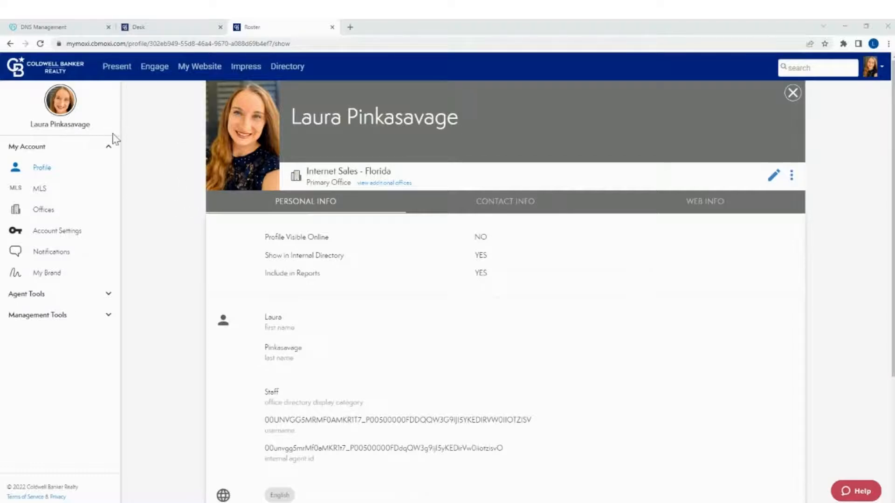
In the Coldwell Banker Moxi portal, open the agent website's admin tool and go to the vanity domain setup.
{"action": "left_click", "coordinate": [201, 71]}
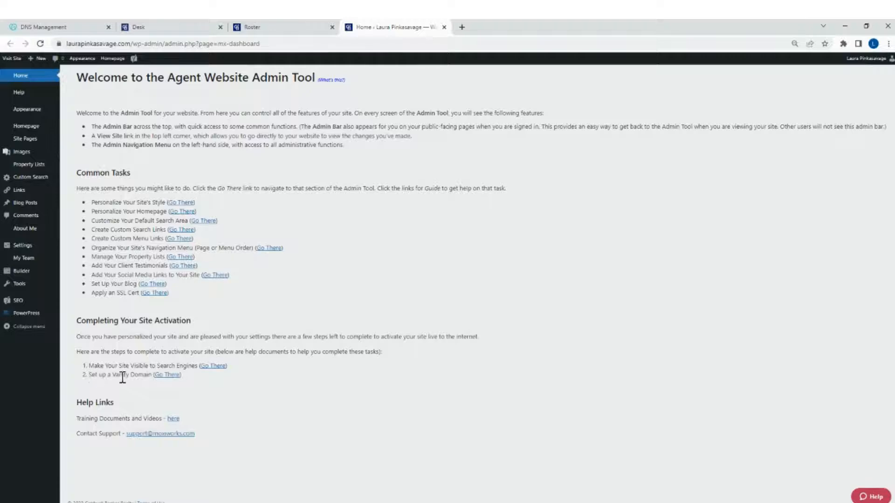
{"action": "left_click", "coordinate": [169, 376]}
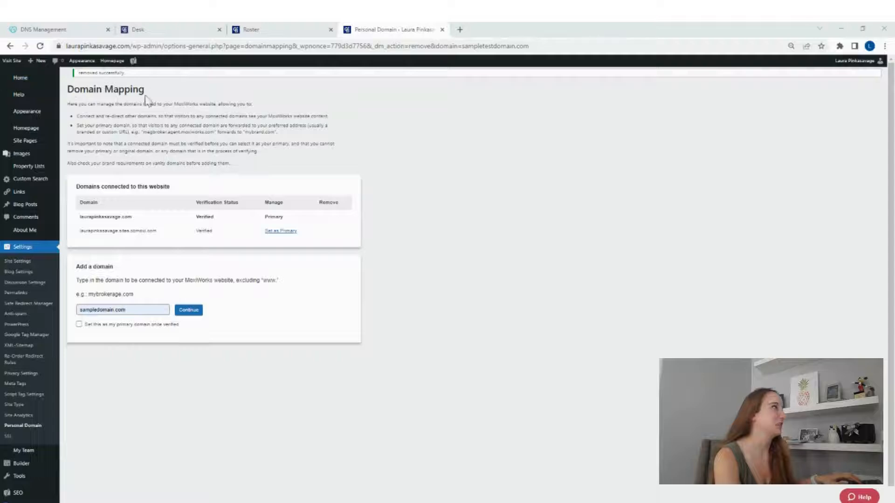
Review the connected domains, then submit sampledomain.com as a new domain without making it primary.
{"action": "left_click_drag", "start_coordinate": [157, 231], "coordinate": [90, 233]}
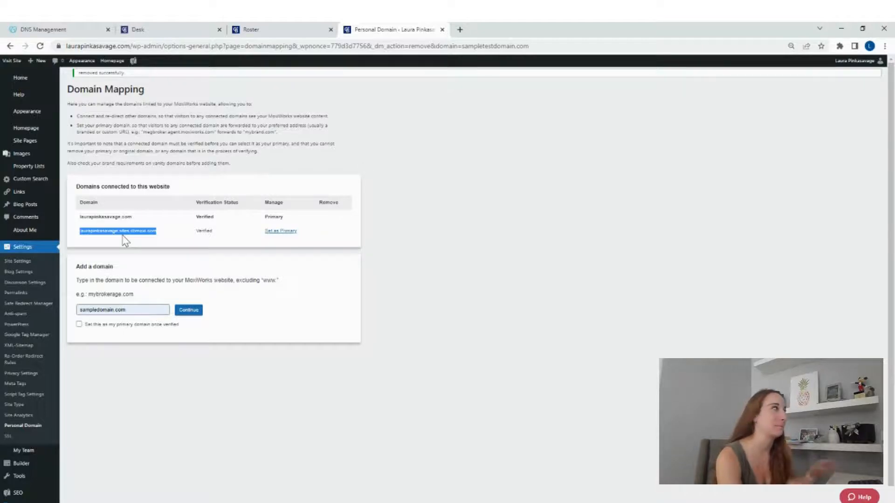
{"action": "left_click", "coordinate": [129, 275]}
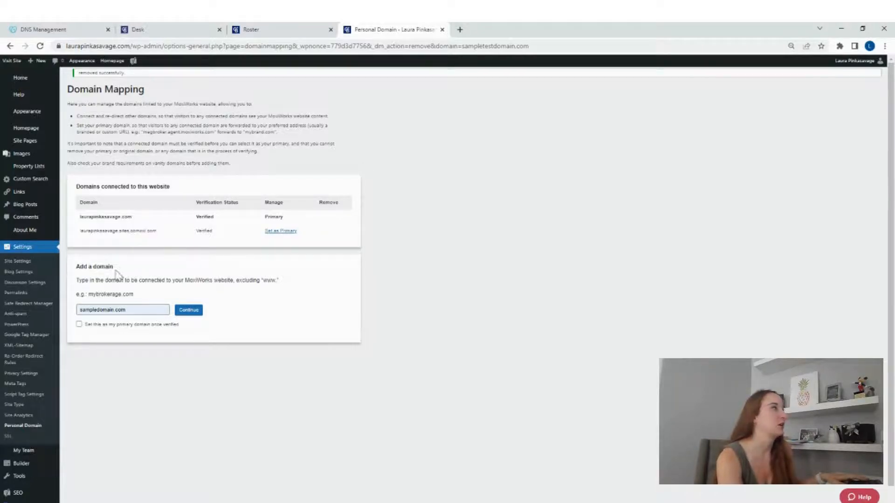
{"action": "left_click_drag", "start_coordinate": [77, 267], "coordinate": [129, 266]}
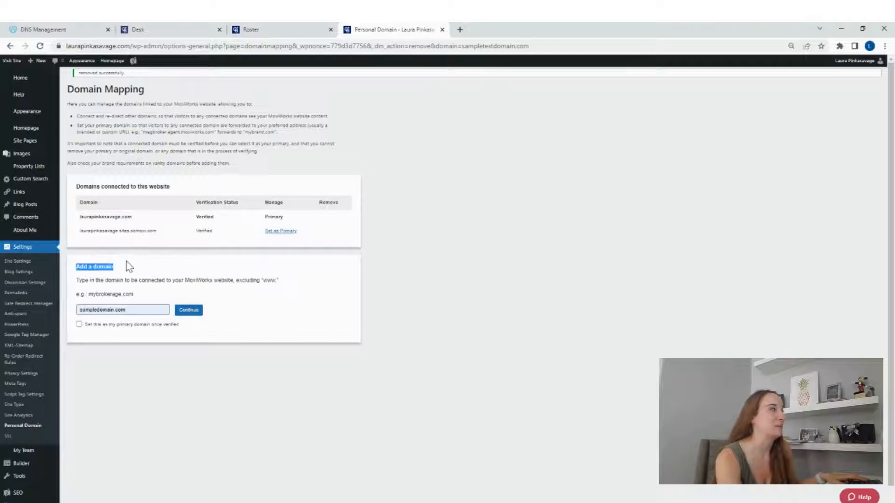
{"action": "left_click", "coordinate": [130, 280]}
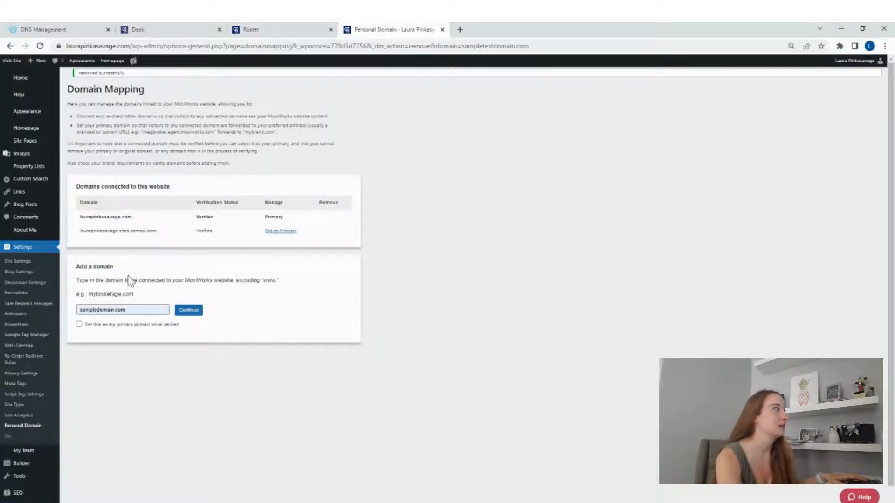
{"action": "left_click", "coordinate": [149, 306]}
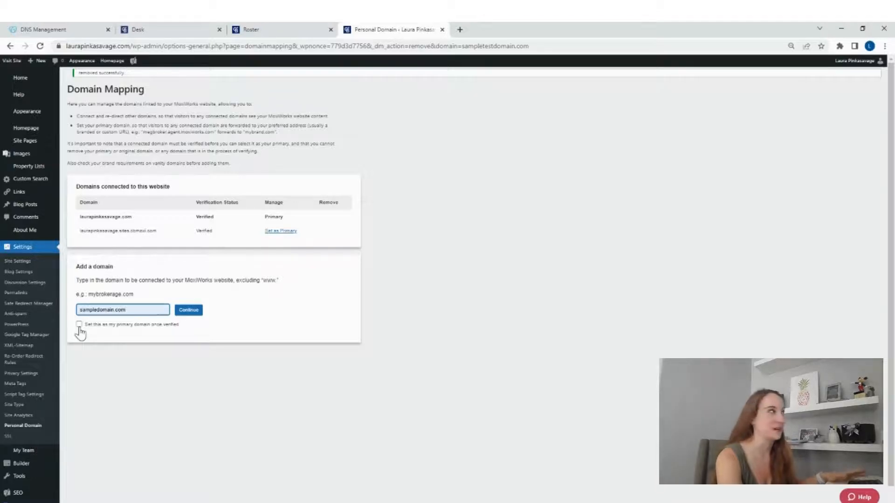
{"action": "left_click", "coordinate": [187, 312]}
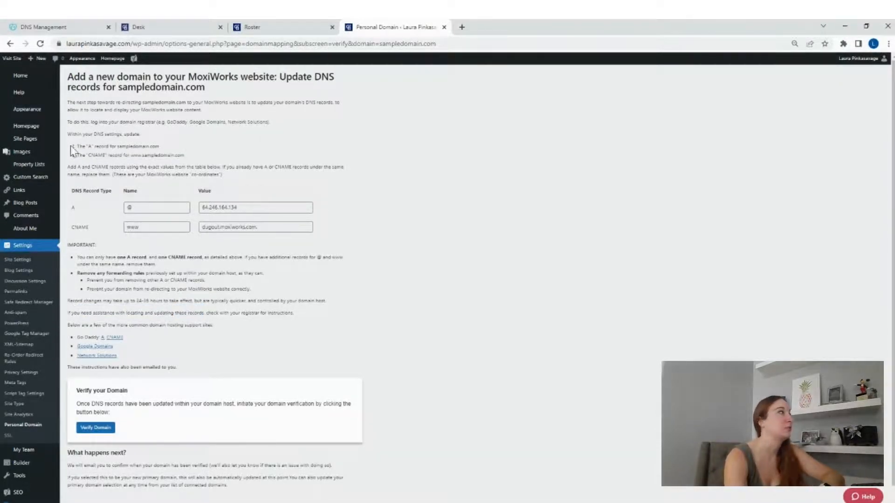
Review the A and CNAME update instructions and copy the A record value 64.246.164.134.
{"action": "left_click_drag", "start_coordinate": [74, 146], "coordinate": [173, 167]}
{"action": "left_click", "coordinate": [203, 164]}
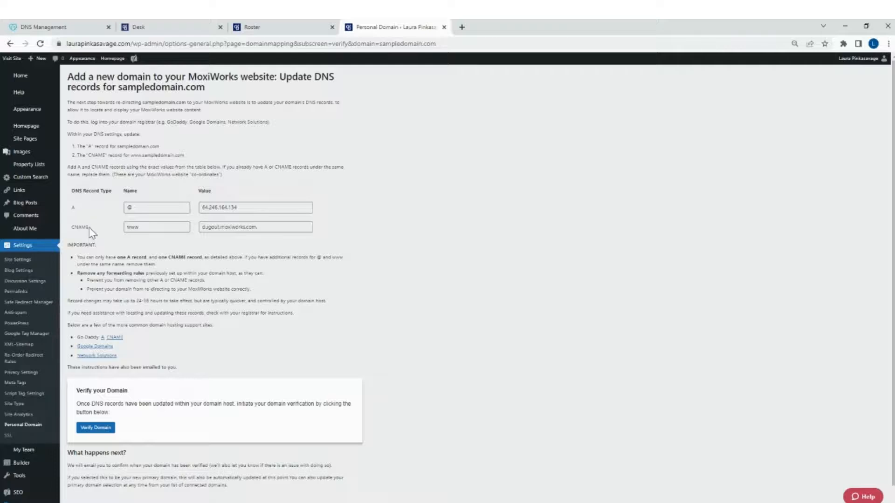
{"action": "left_click", "coordinate": [247, 206]}
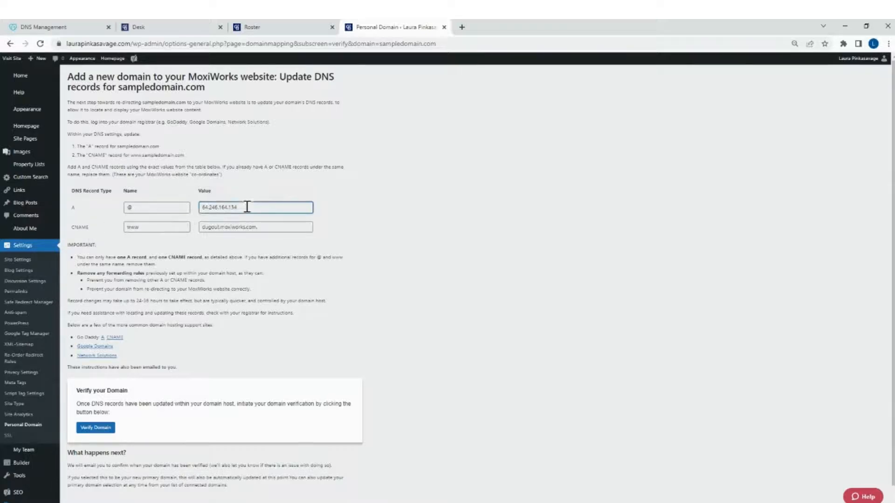
{"action": "left_click_drag", "start_coordinate": [248, 207], "coordinate": [201, 209]}
{"action": "right_click", "coordinate": [223, 209]}
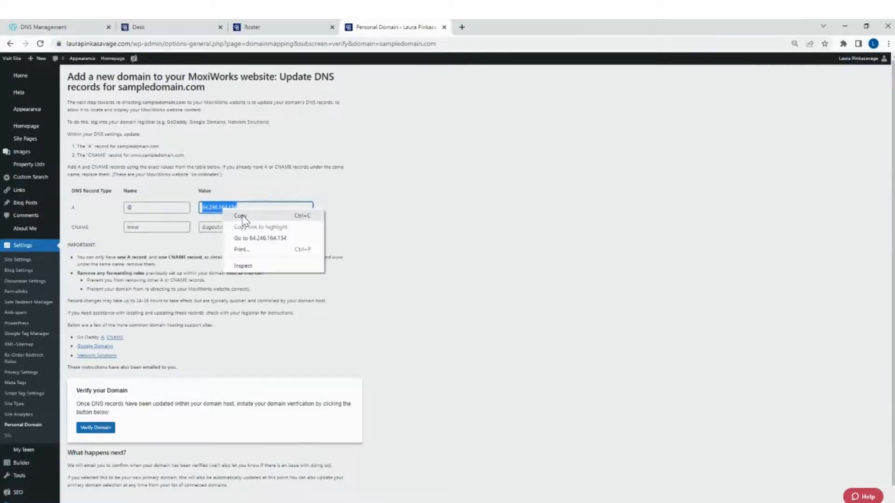
{"action": "left_click", "coordinate": [245, 213]}
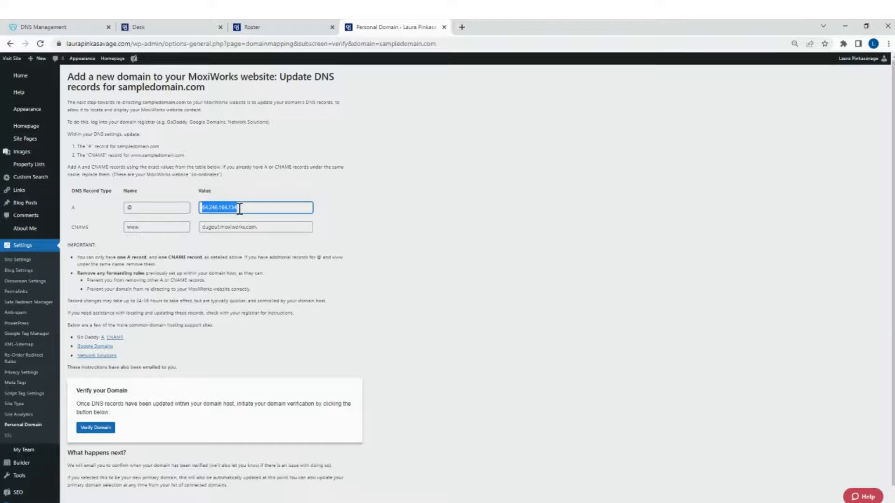
In GoDaddy's DNS management, replace the @ A record's value with the copied 64.246.164.134 and save the record.
{"action": "left_click", "coordinate": [77, 27]}
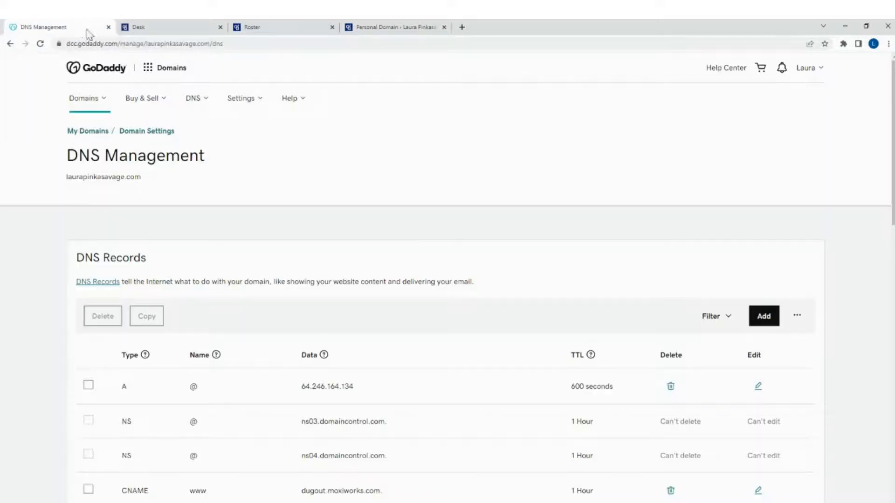
{"action": "scroll", "coordinate": [389, 239], "scroll_direction": "down", "scroll_amount": 4}
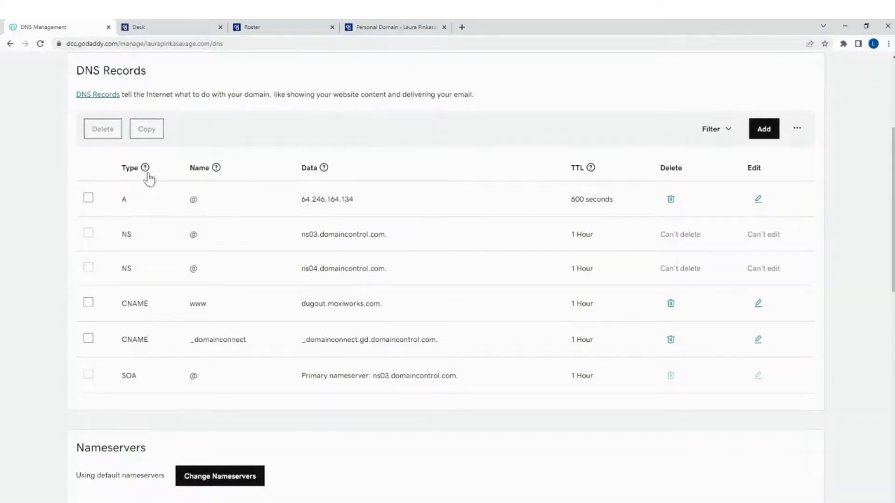
{"action": "mouse_move", "coordinate": [131, 174]}
{"action": "left_click_drag", "start_coordinate": [300, 201], "coordinate": [382, 208]}
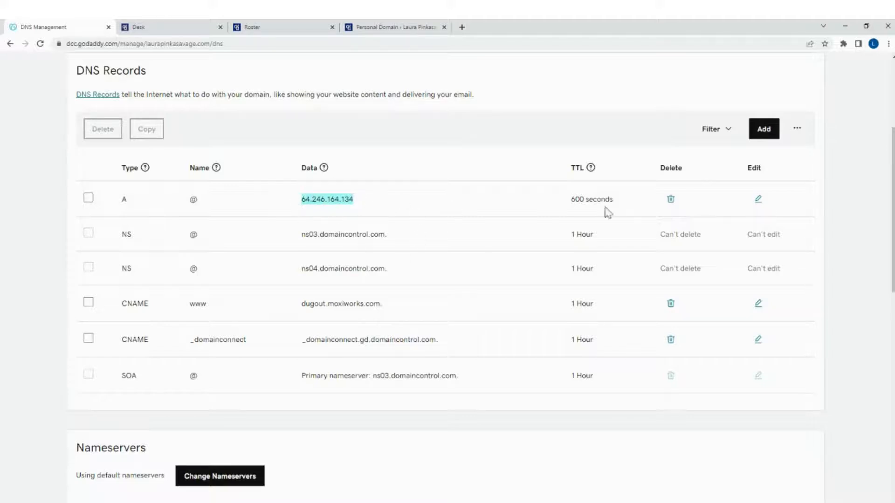
{"action": "left_click", "coordinate": [755, 205]}
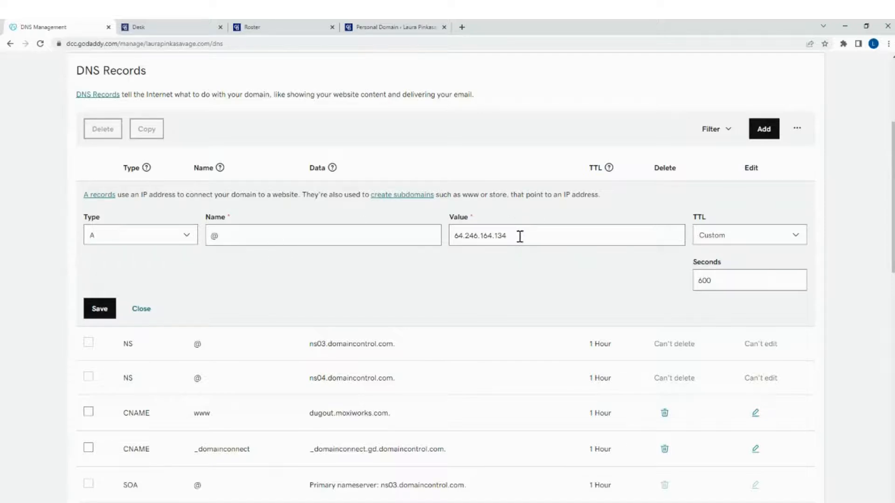
{"action": "left_click_drag", "start_coordinate": [519, 235], "coordinate": [424, 238]}
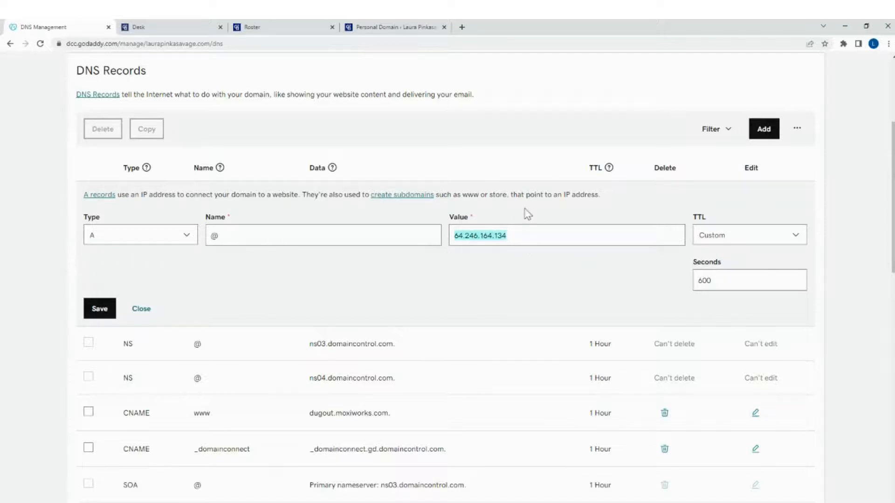
{"action": "key", "text": "BackSpace"}
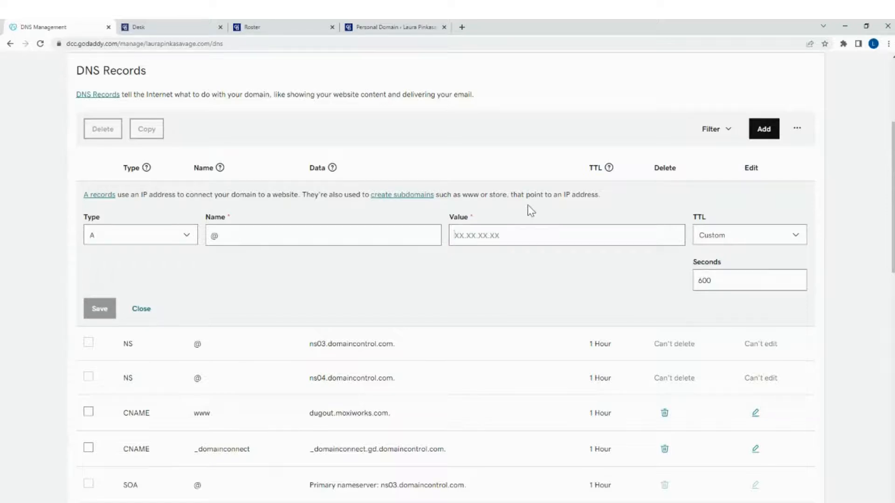
{"action": "key", "text": "ctrl+v"}
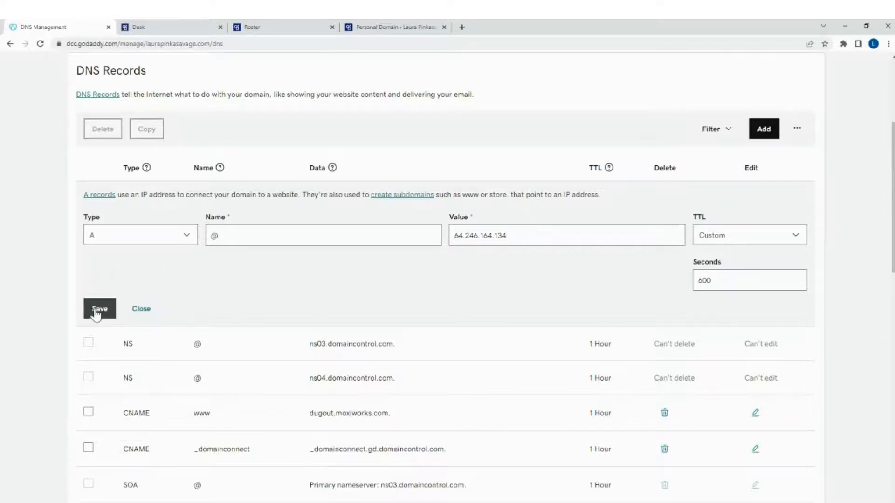
{"action": "left_click", "coordinate": [98, 310]}
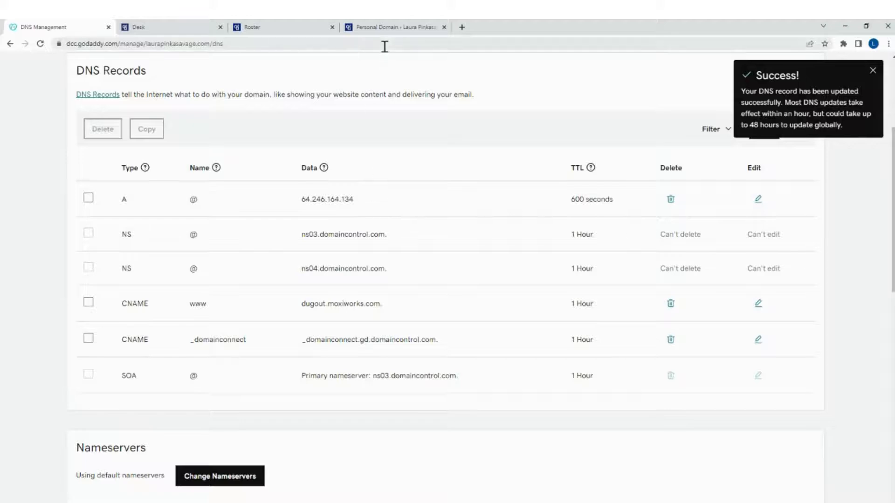
Copy the CNAME value dugout.moxiworks.com. from the MoxiWorks instructions and return to GoDaddy's DNS records.
{"action": "left_click", "coordinate": [393, 29]}
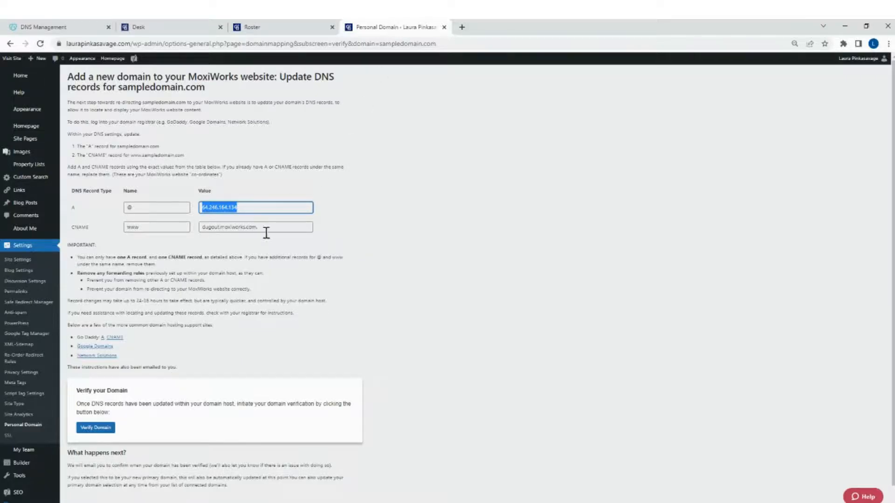
{"action": "left_click_drag", "start_coordinate": [277, 228], "coordinate": [194, 229]}
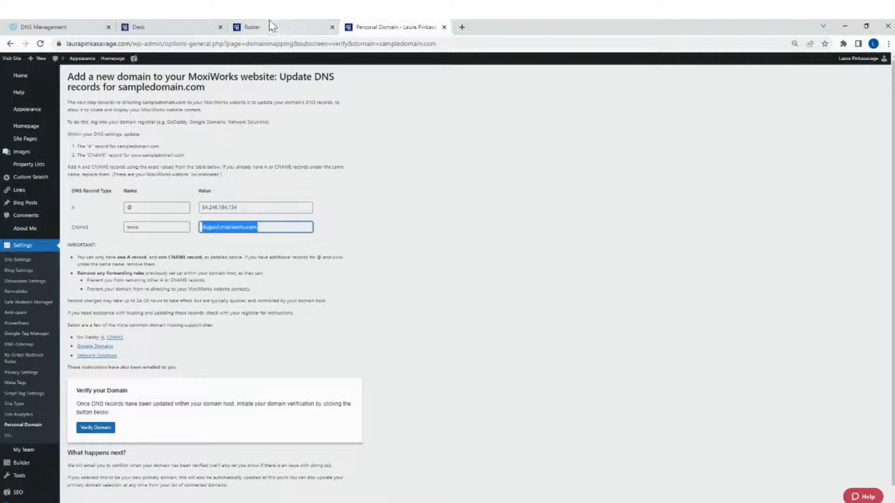
{"action": "left_click", "coordinate": [43, 26]}
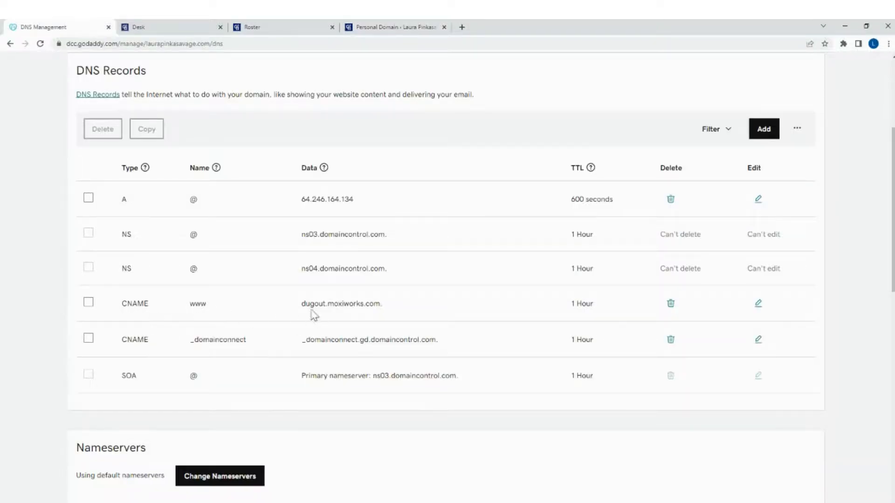
Replace the www CNAME record's value with dugout.moxiworks.com. and save the record.
{"action": "left_click_drag", "start_coordinate": [302, 305], "coordinate": [391, 314]}
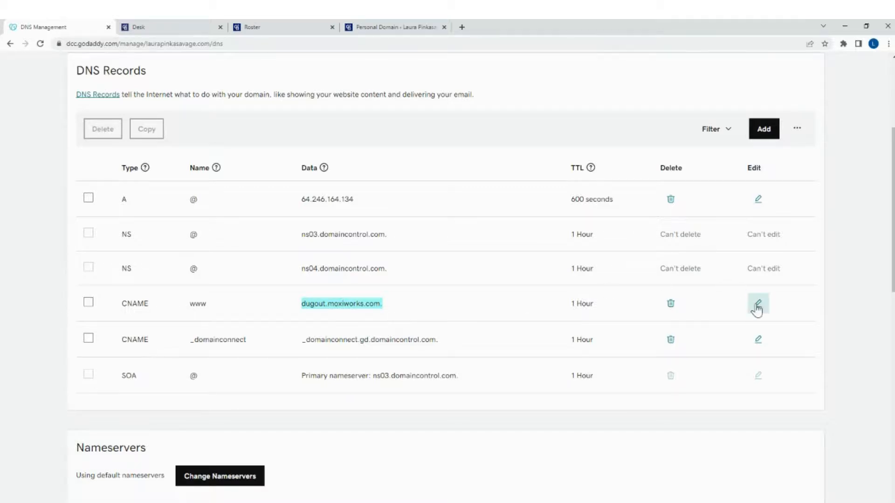
{"action": "left_click", "coordinate": [757, 305]}
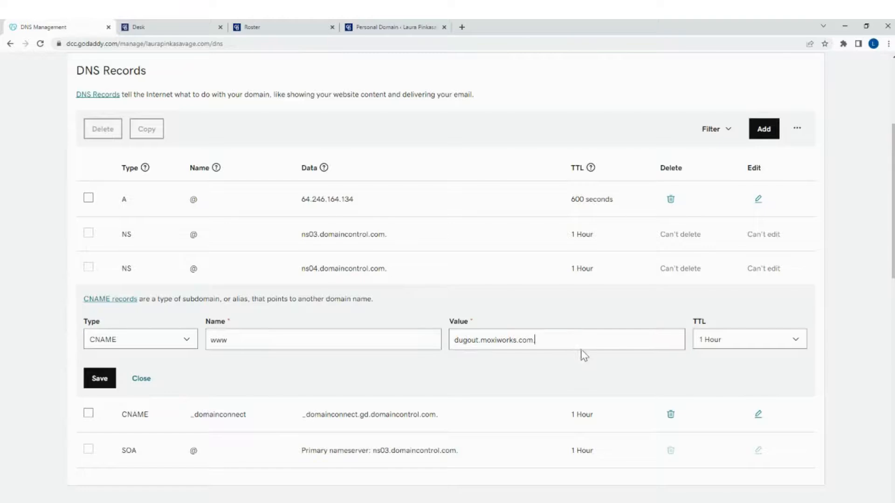
{"action": "left_click_drag", "start_coordinate": [536, 340], "coordinate": [455, 346]}
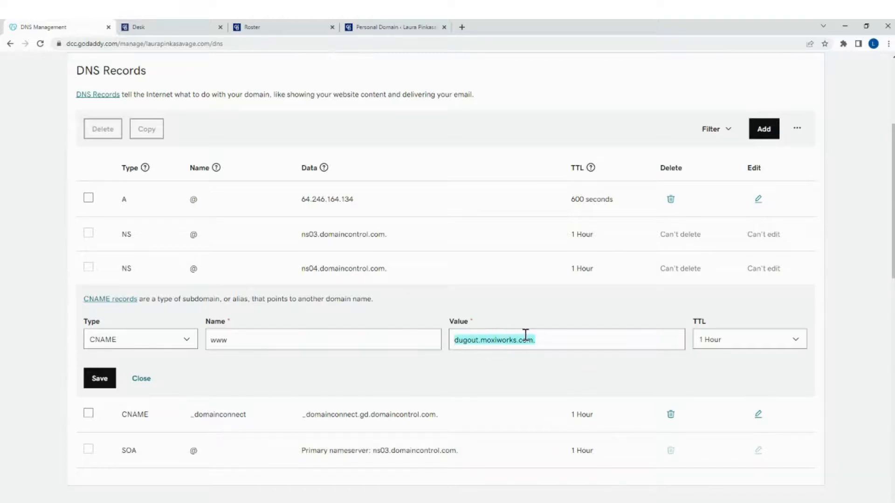
{"action": "key", "text": "BackSpace"}
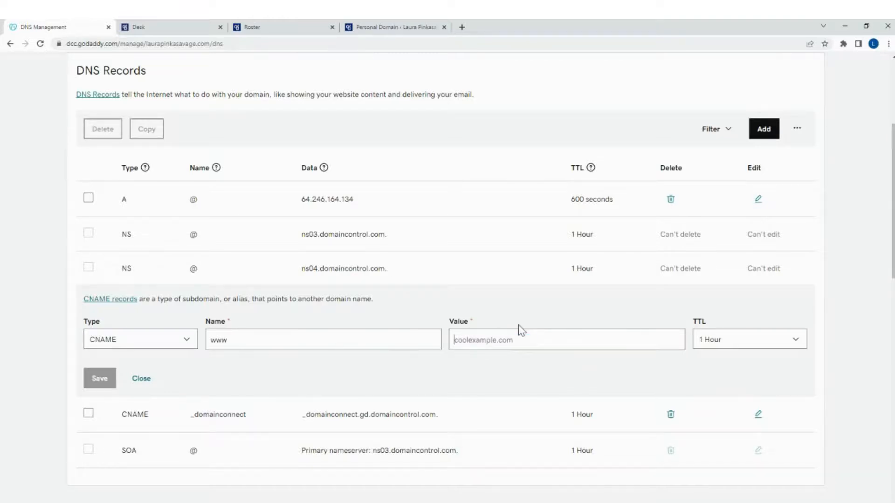
{"action": "key", "text": "ctrl+v"}
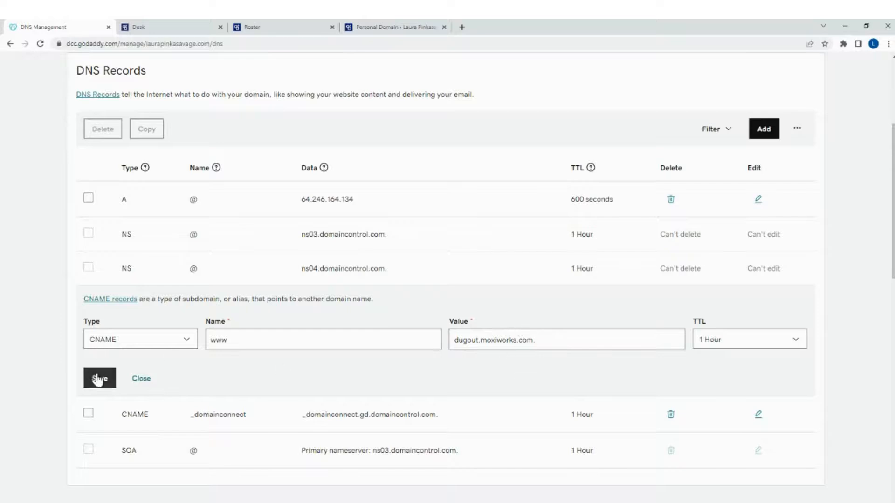
{"action": "left_click", "coordinate": [102, 378]}
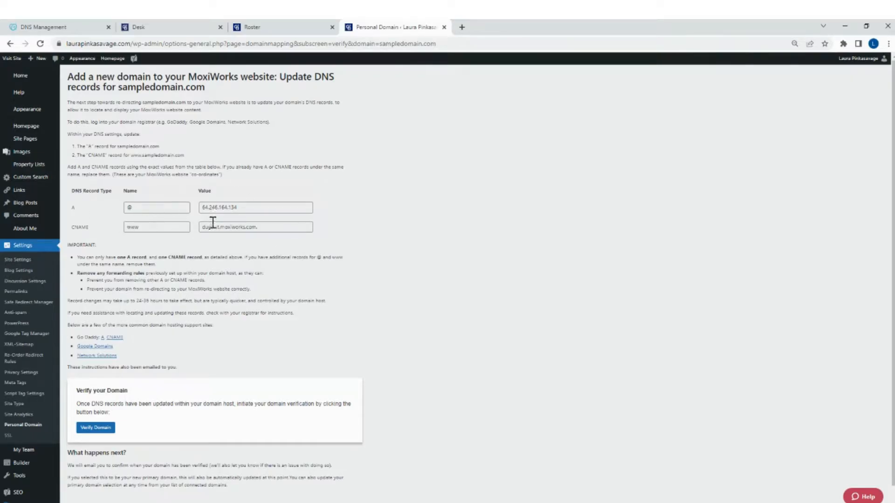
On the MoxiWorks instructions page, start the domain verification for sampledomain.com.
{"action": "scroll", "coordinate": [387, 321], "scroll_direction": "down", "scroll_amount": 1}
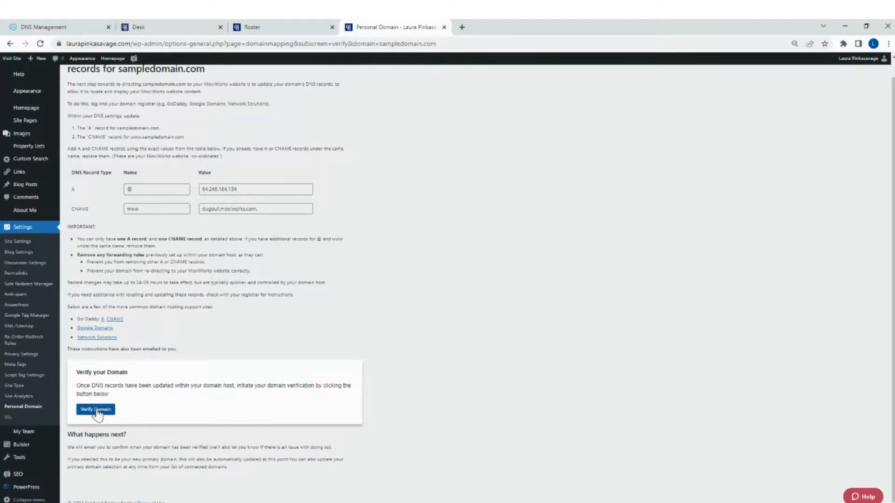
{"action": "left_click", "coordinate": [99, 415]}
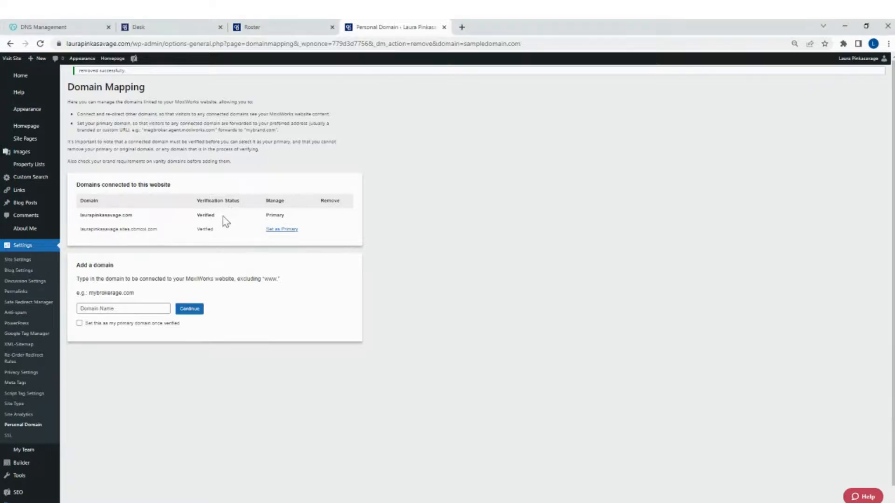
Examine the primary domain's verification status in the connected domains list and compare it with the domain in the browser's address.
{"action": "double_click", "coordinate": [205, 215]}
{"action": "left_click", "coordinate": [232, 219]}
{"action": "left_click_drag", "start_coordinate": [283, 219], "coordinate": [82, 216]}
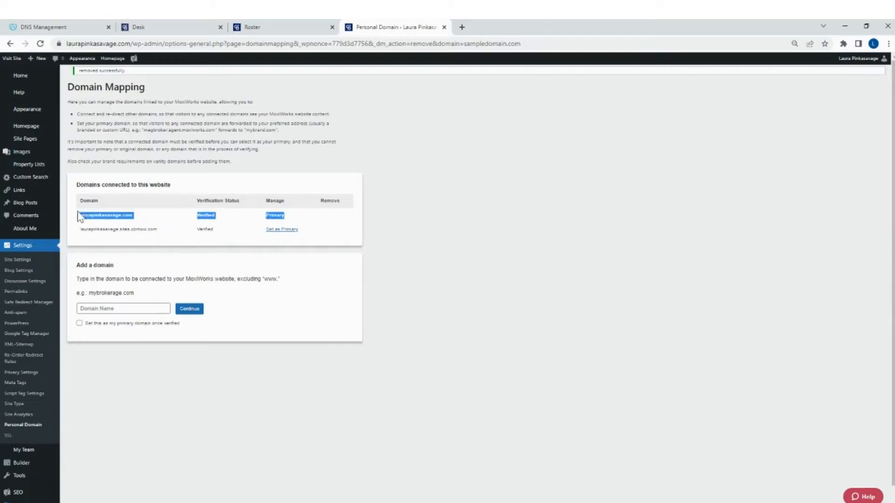
{"action": "left_click", "coordinate": [96, 309]}
{"action": "left_click", "coordinate": [224, 295]}
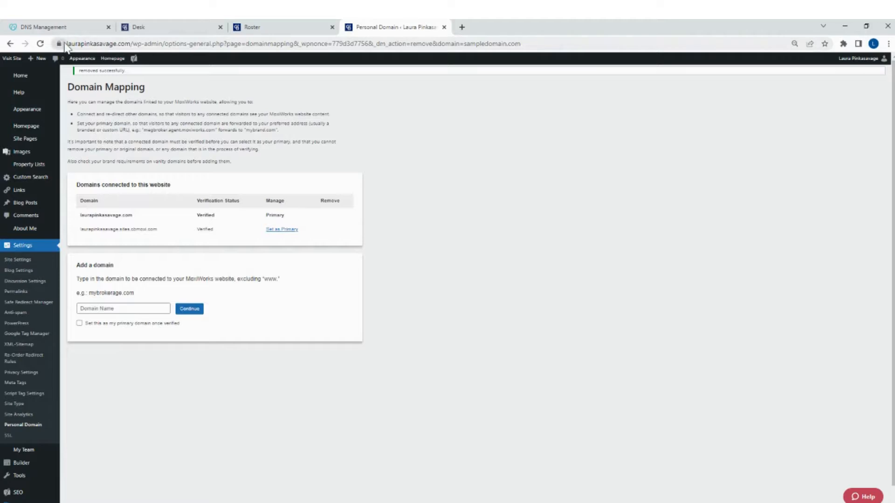
{"action": "left_click_drag", "start_coordinate": [69, 43], "coordinate": [130, 44]}
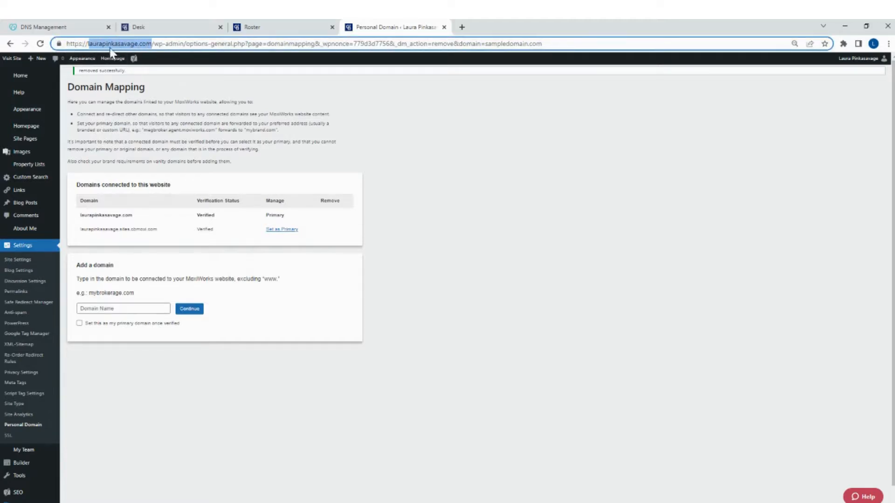
{"action": "left_click", "coordinate": [455, 213]}
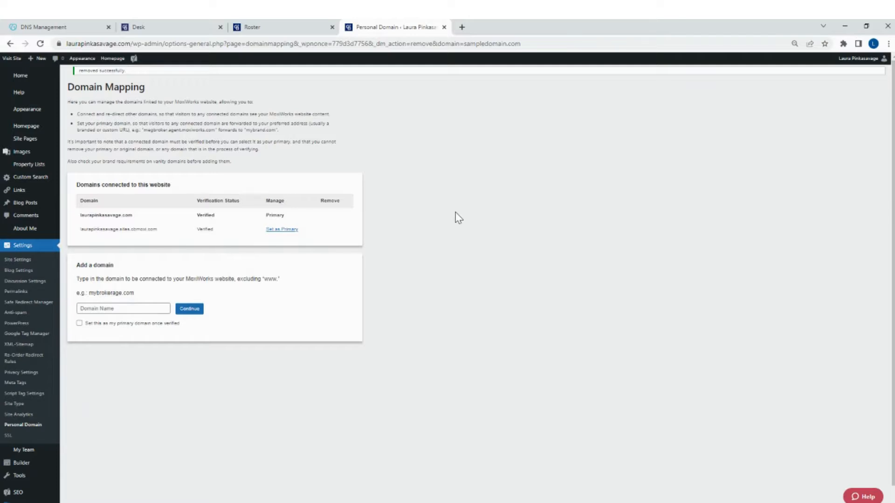